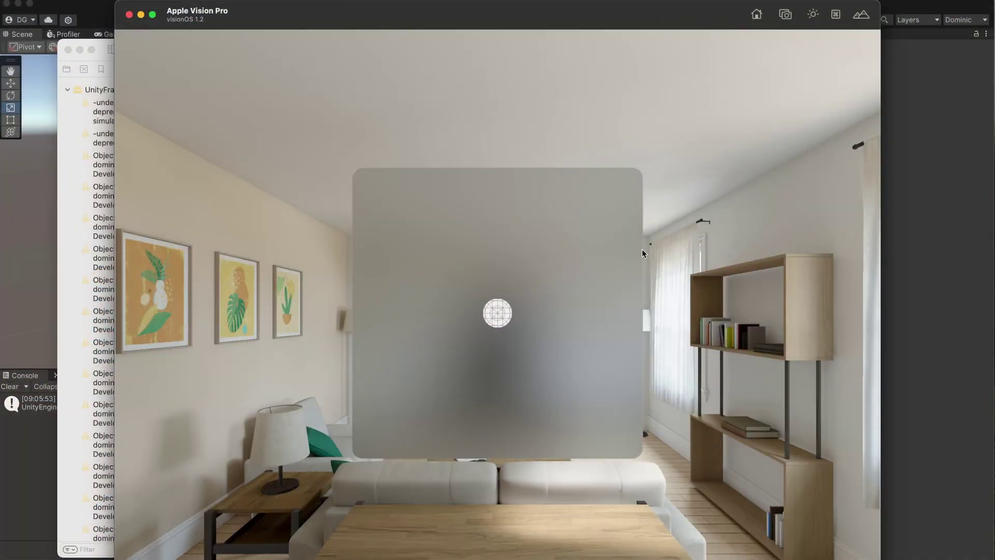
{"action": "left_click_drag", "start_coordinate": [642, 253], "coordinate": [552, 244]}
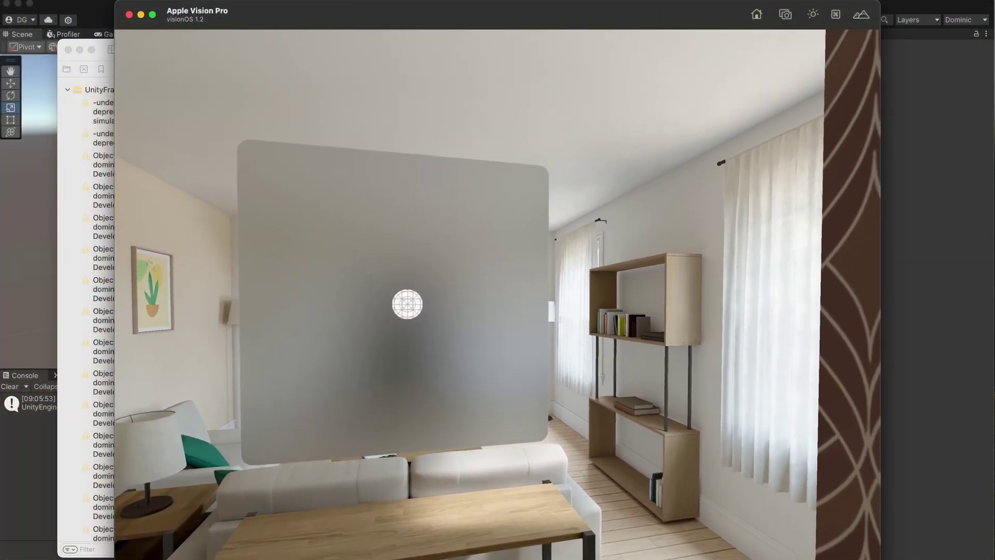
{"action": "left_click_drag", "start_coordinate": [407, 304], "coordinate": [646, 258]}
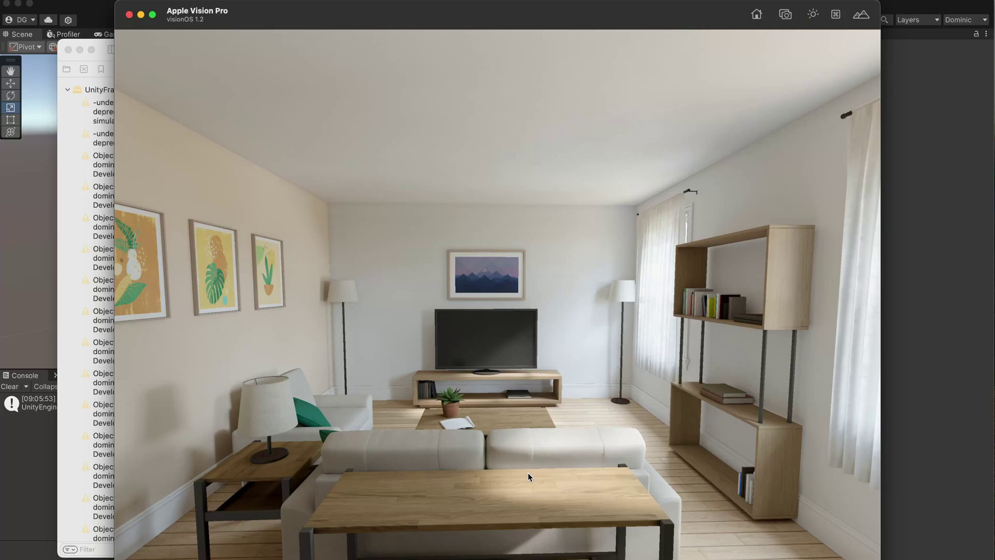
{"action": "left_click_drag", "start_coordinate": [510, 494], "coordinate": [596, 467]}
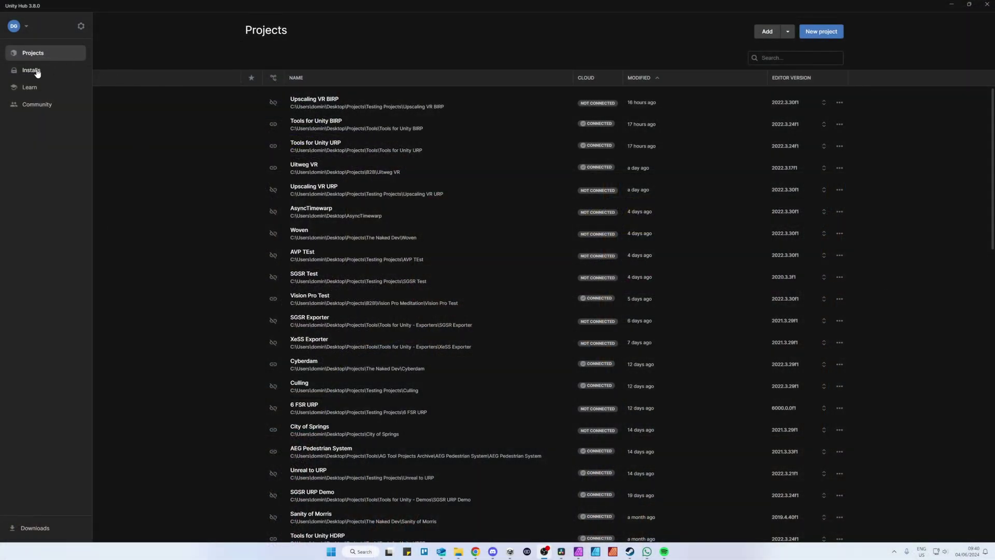
Step: Add the visionOS Build Support module (413.08 MB) to the 2022.3.24f1 install and start installing it
{"action": "left_click", "coordinate": [32, 71]}
{"action": "scroll", "coordinate": [429, 405], "scroll_direction": "down", "scroll_amount": 5}
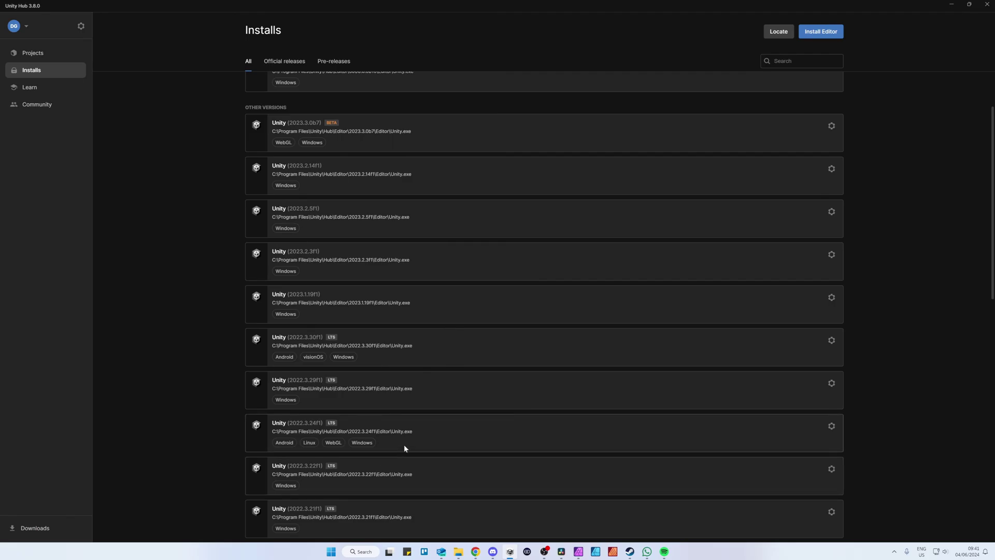
{"action": "left_click", "coordinate": [832, 427]}
{"action": "left_click", "coordinate": [862, 438]}
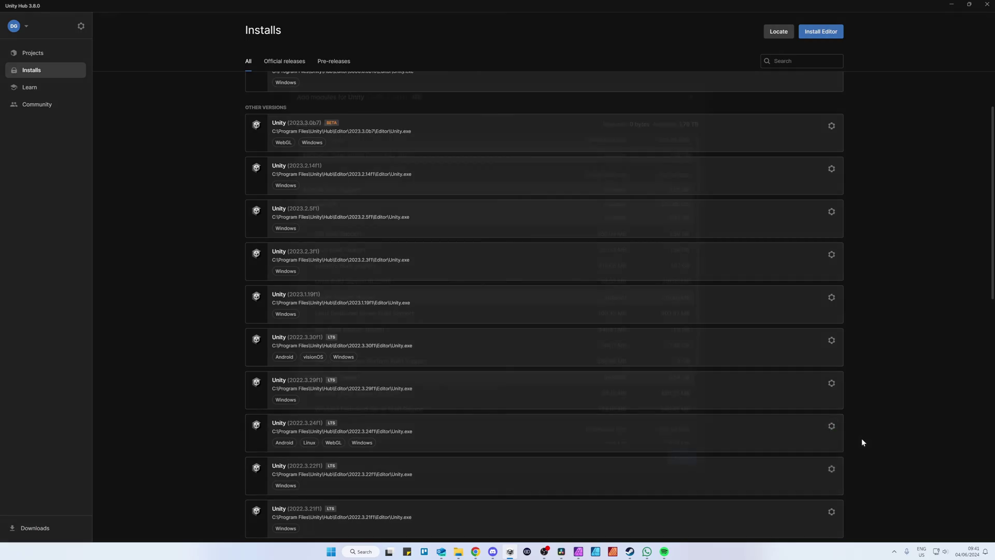
{"action": "left_click", "coordinate": [312, 266]}
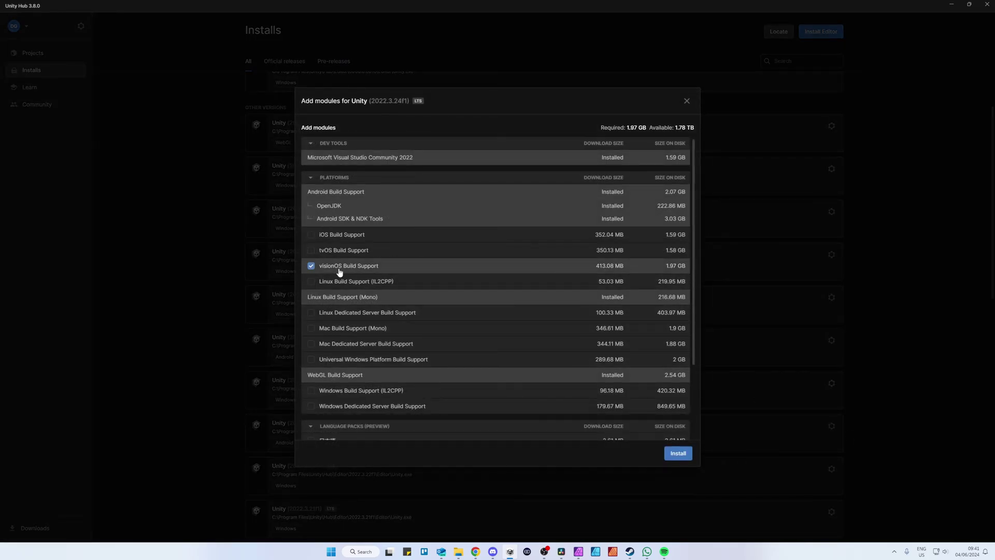
{"action": "left_click", "coordinate": [678, 454]}
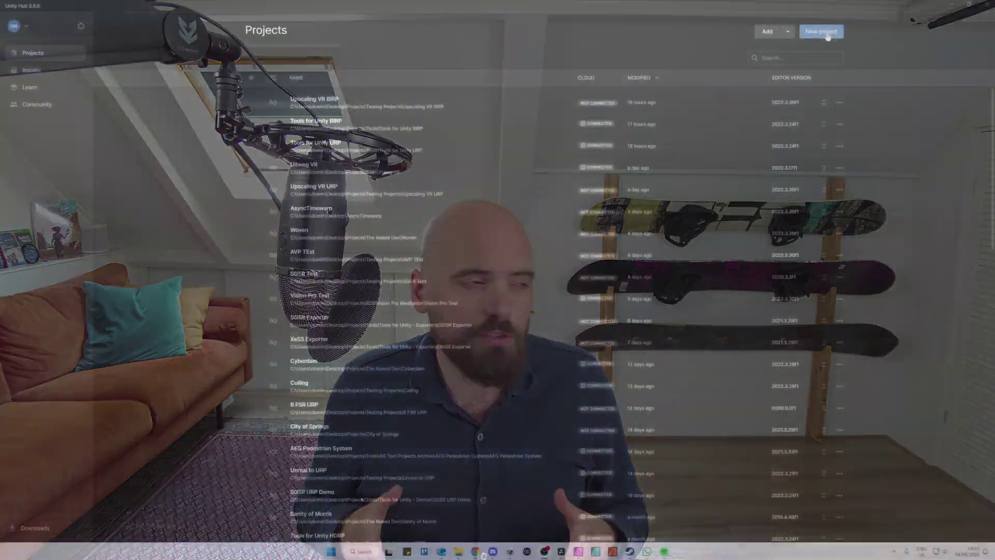
Step: Create a Universal 3D project named 'Apple Vision Pro Tutorial' and open it
{"action": "left_click", "coordinate": [827, 33]}
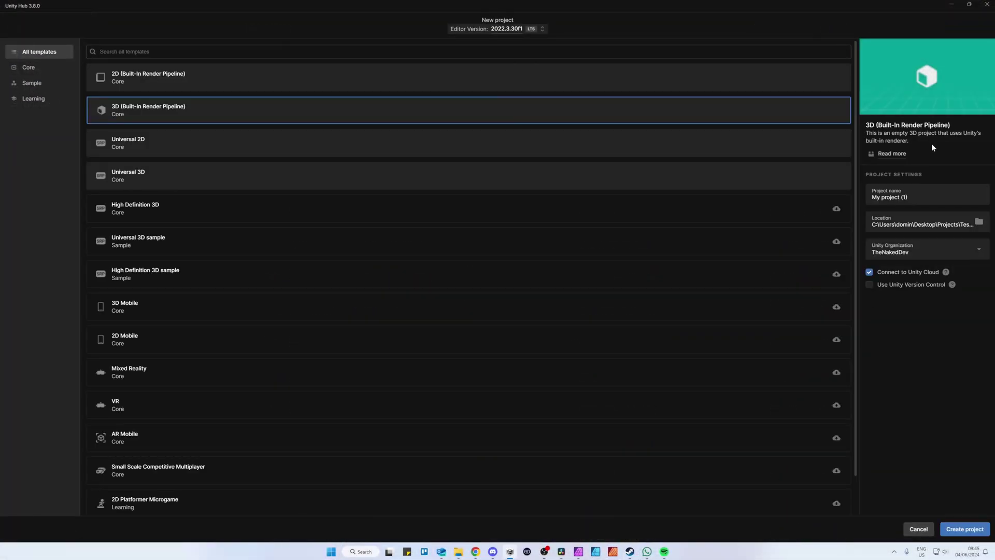
{"action": "left_click", "coordinate": [133, 186]}
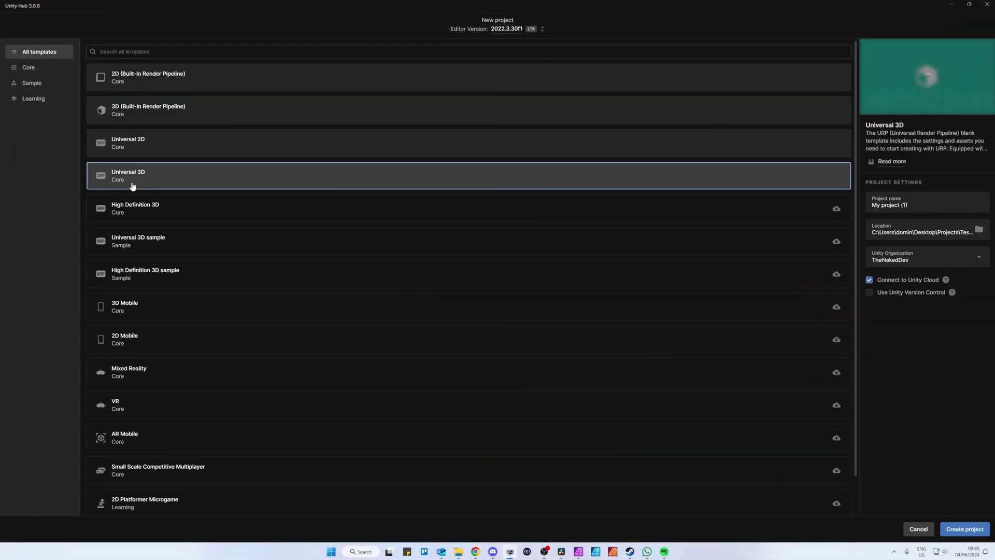
{"action": "key", "text": "Tab"}
{"action": "type", "text": "A"}
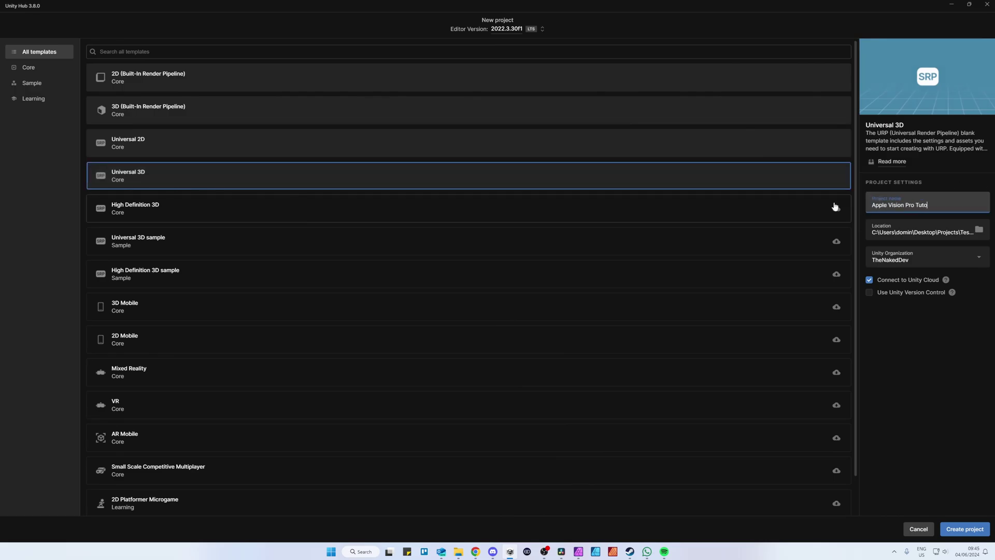
{"action": "left_click", "coordinate": [965, 528]}
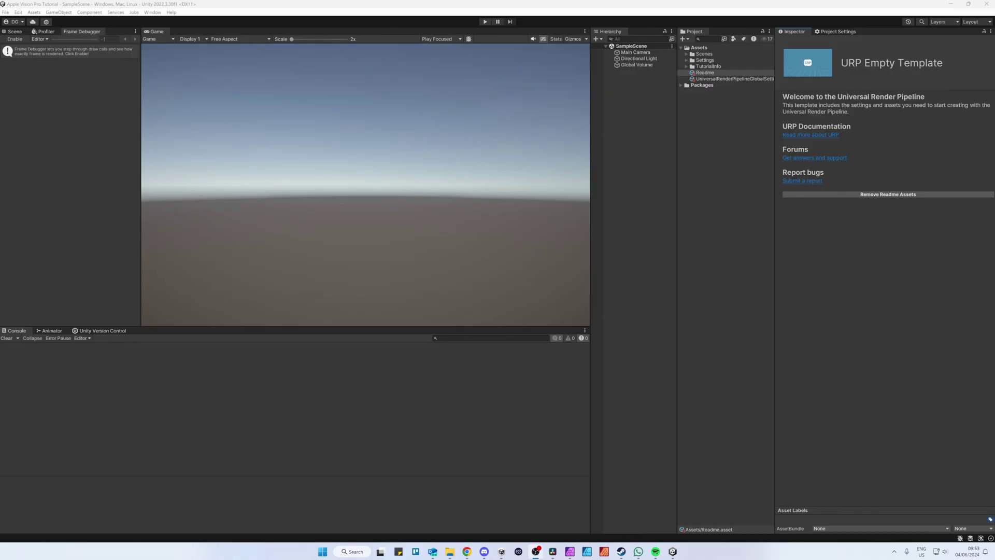
Step: Install XR Plug-in Management from Project Settings and accept enabling the native input backends
{"action": "left_click", "coordinate": [838, 32]}
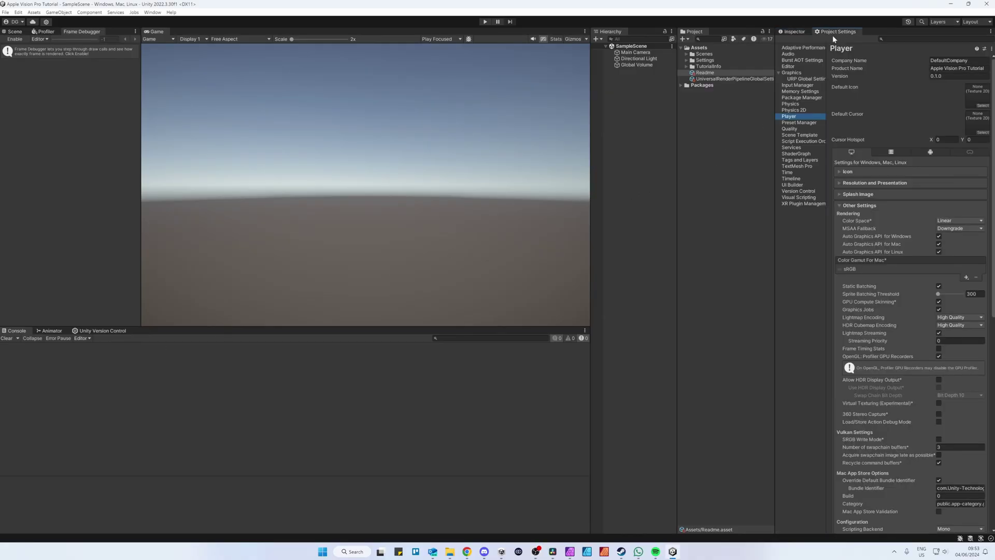
{"action": "left_click", "coordinate": [798, 203]}
{"action": "left_click_drag", "start_coordinate": [775, 209], "coordinate": [726, 206]}
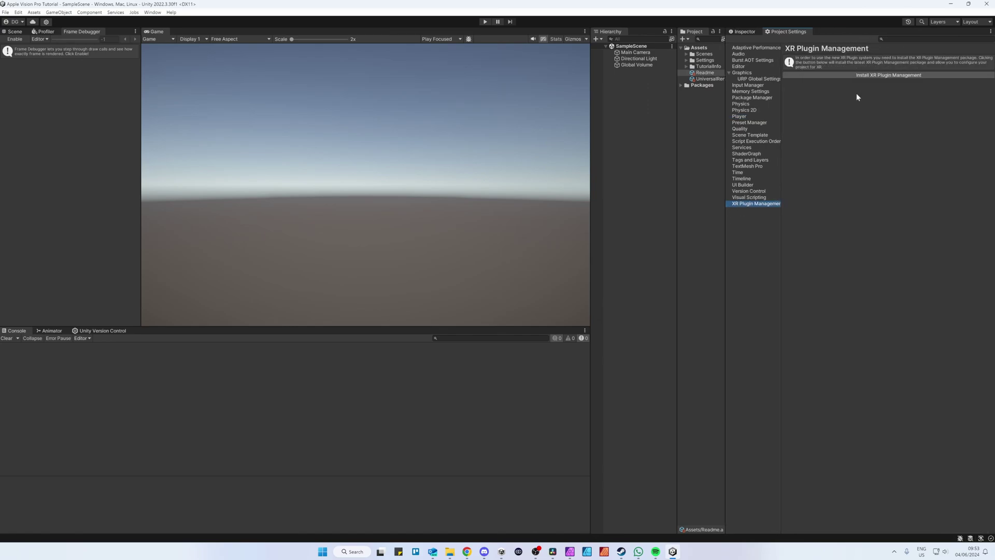
{"action": "left_click", "coordinate": [876, 75]}
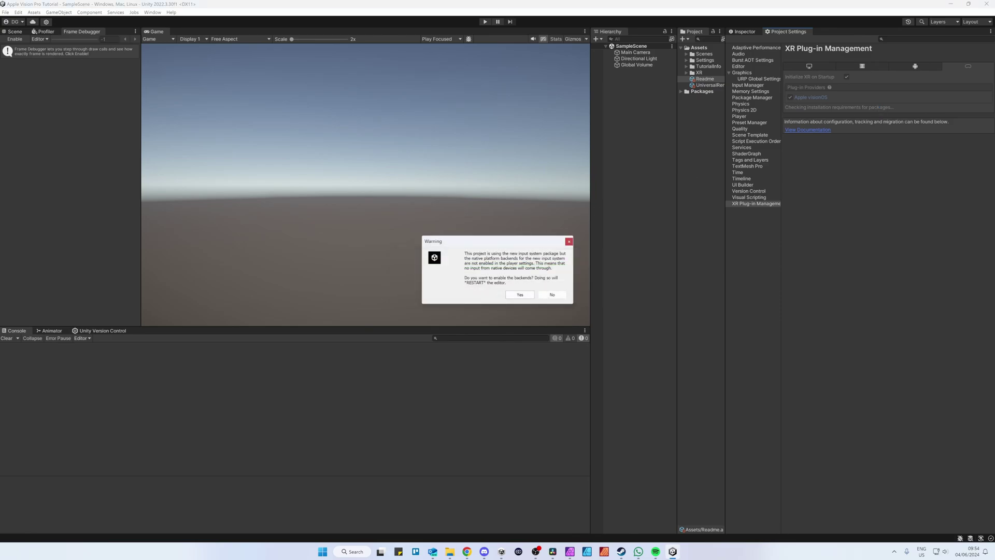
{"action": "left_click", "coordinate": [520, 295]}
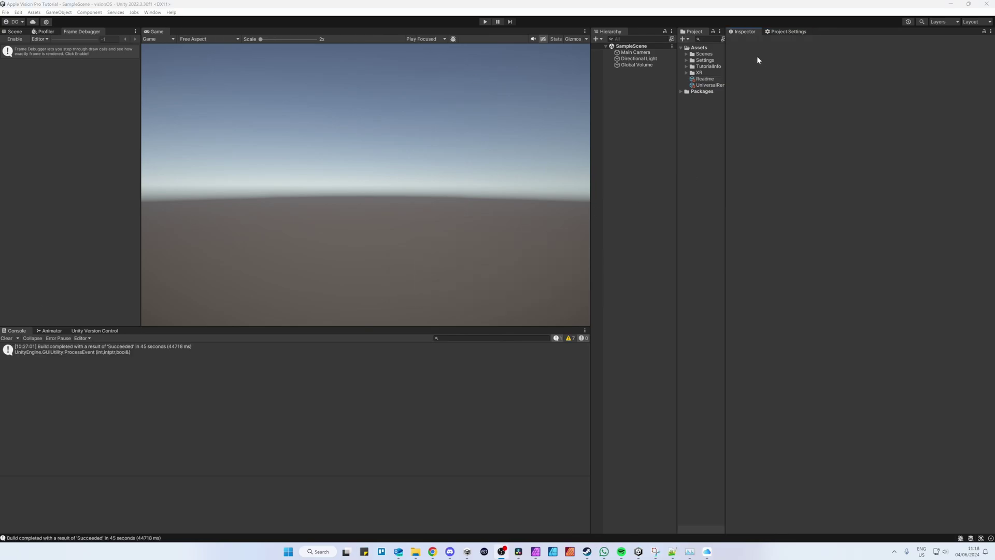
Step: Show the Apple visionOS settings, where App Mode is Virtual Reality - Fully Immersive Space
{"action": "left_click", "coordinate": [785, 32]}
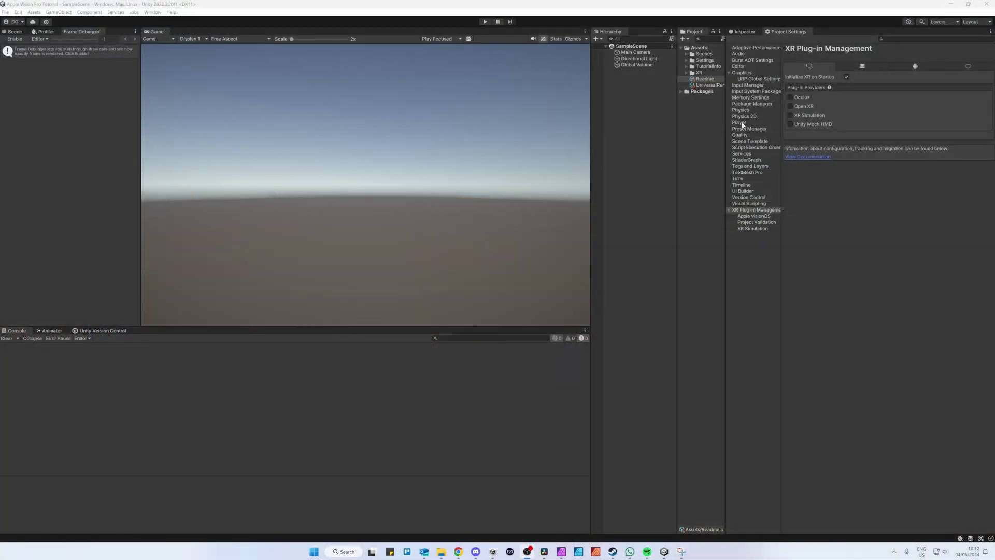
Step: View the visionOS Player settings with the 'TEAMID HERE' Profile ID placeholder
{"action": "left_click", "coordinate": [742, 123]}
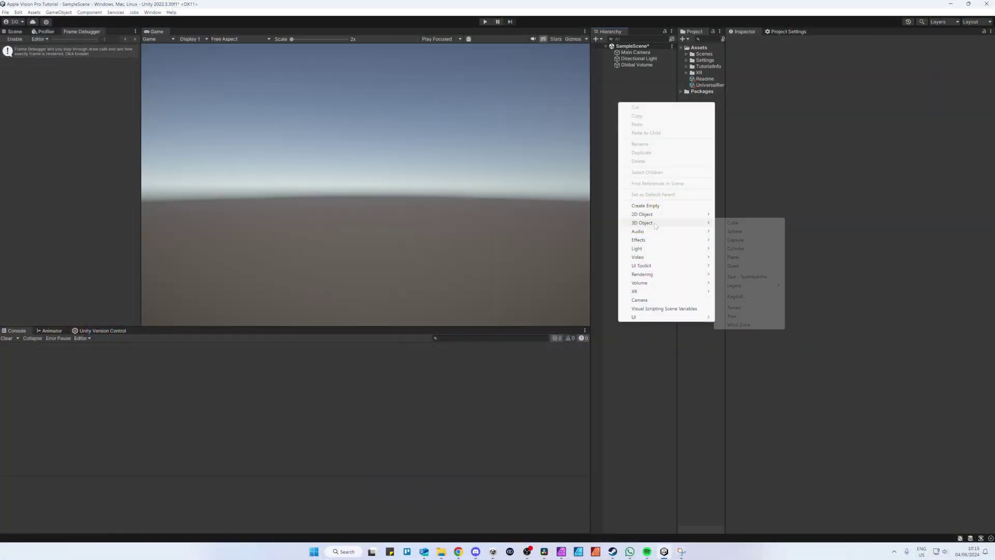
Step: Add another cube, slide it to X 5.44, and save the scene
{"action": "left_click", "coordinate": [733, 222]}
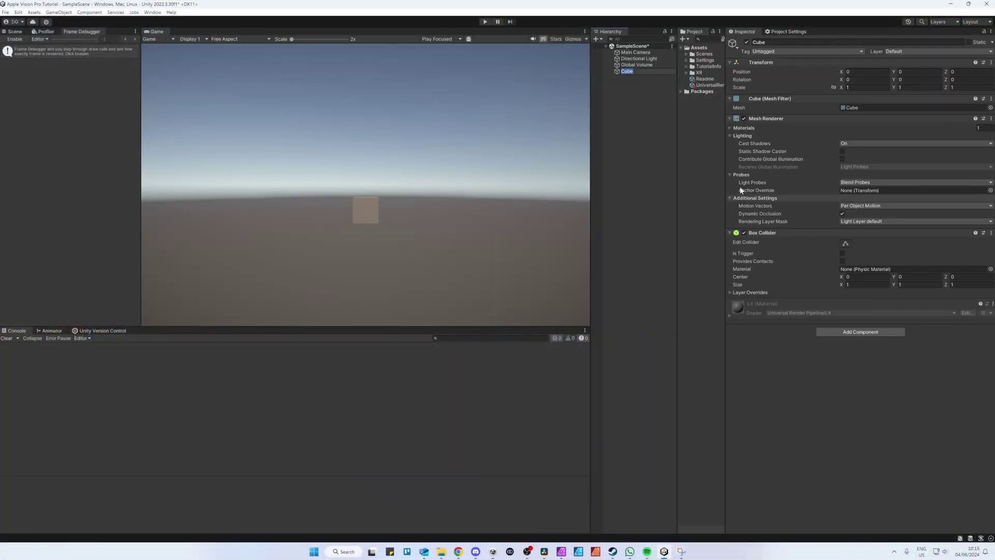
{"action": "left_click_drag", "start_coordinate": [873, 75], "coordinate": [923, 73]}
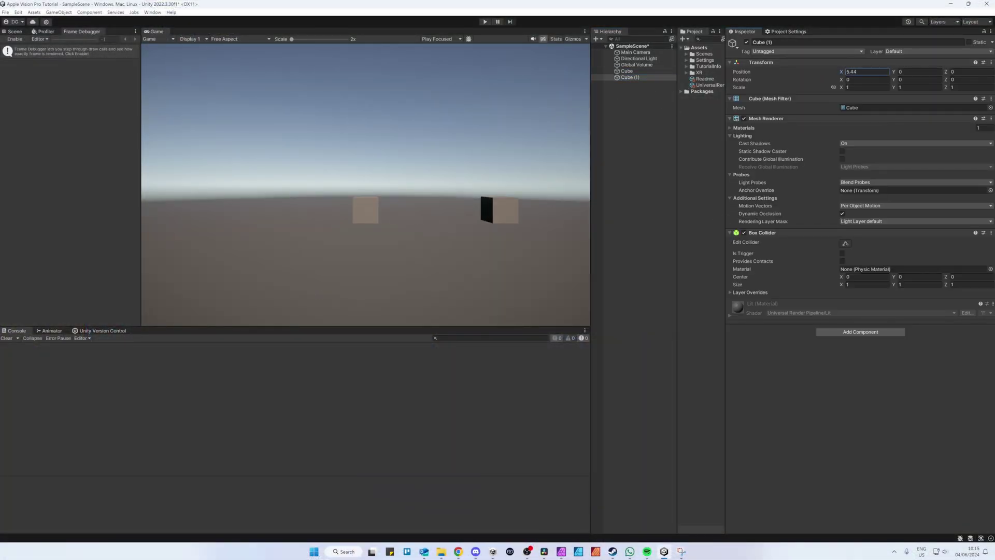
{"action": "left_click", "coordinate": [625, 212]}
{"action": "key", "text": "ctrl+s"}
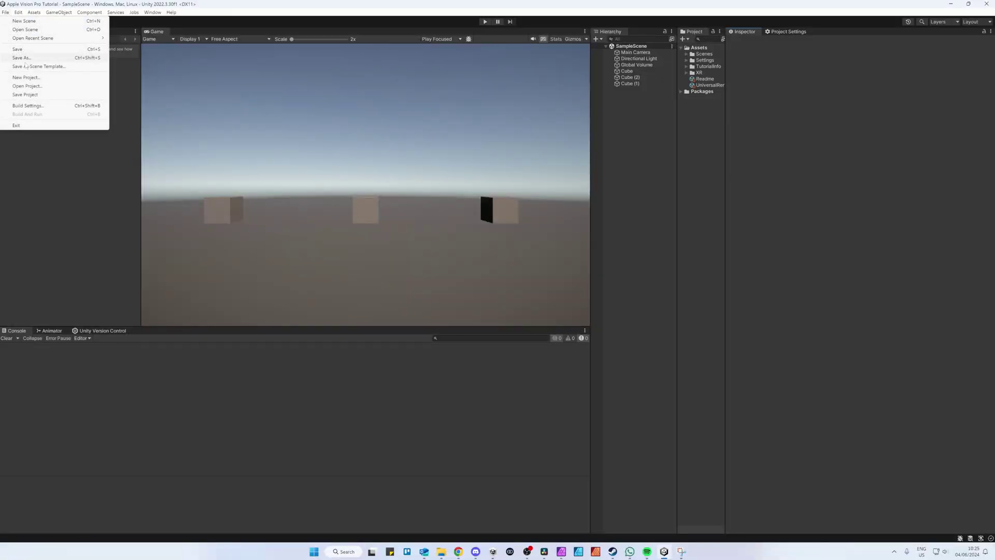
Step: Switch the build platform to visionOS in Build Settings and start a build
{"action": "left_click", "coordinate": [28, 107]}
{"action": "left_click", "coordinate": [321, 206]}
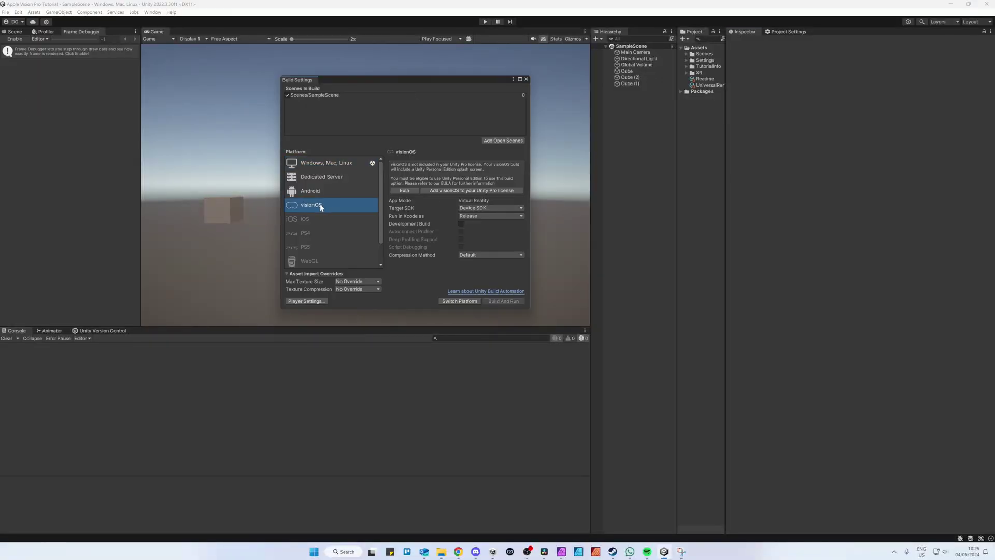
{"action": "left_click", "coordinate": [459, 301]}
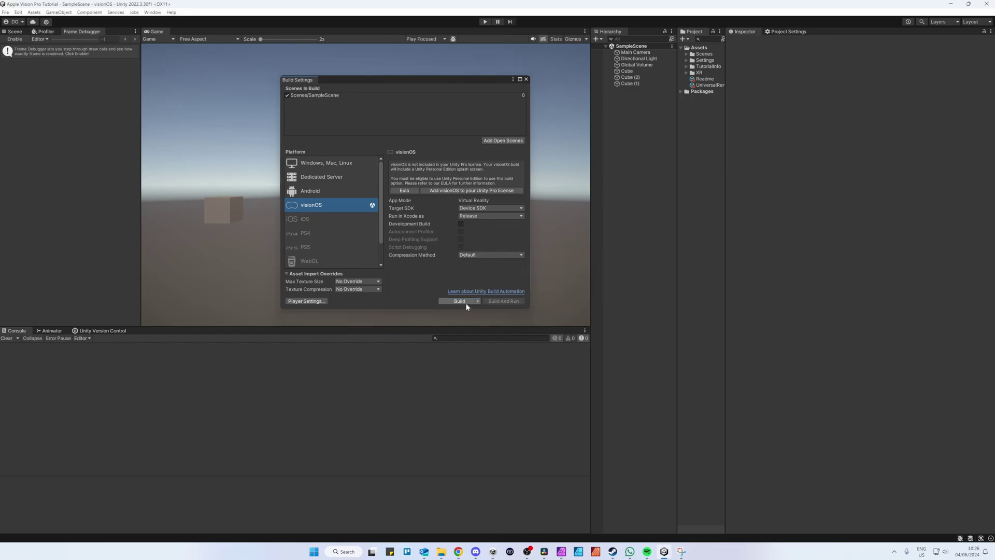
{"action": "left_click", "coordinate": [460, 302]}
Step: Choose the project's Builds folder as the visionOS build destination
{"action": "double_click", "coordinate": [93, 86]}
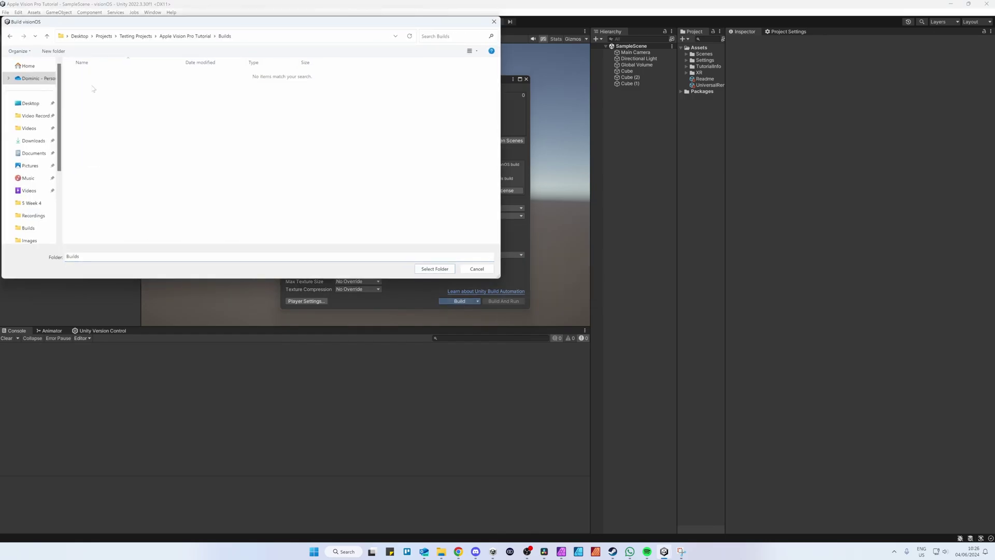
{"action": "left_click", "coordinate": [435, 269]}
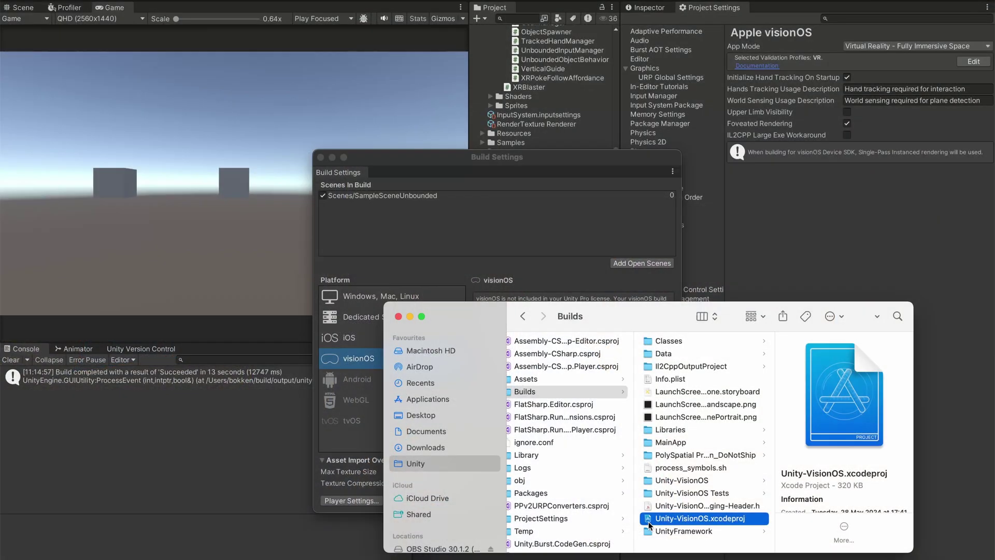
Step: Open Unity-VisionOS.xcodeproj from the Builds folder in Xcode
{"action": "double_click", "coordinate": [648, 519]}
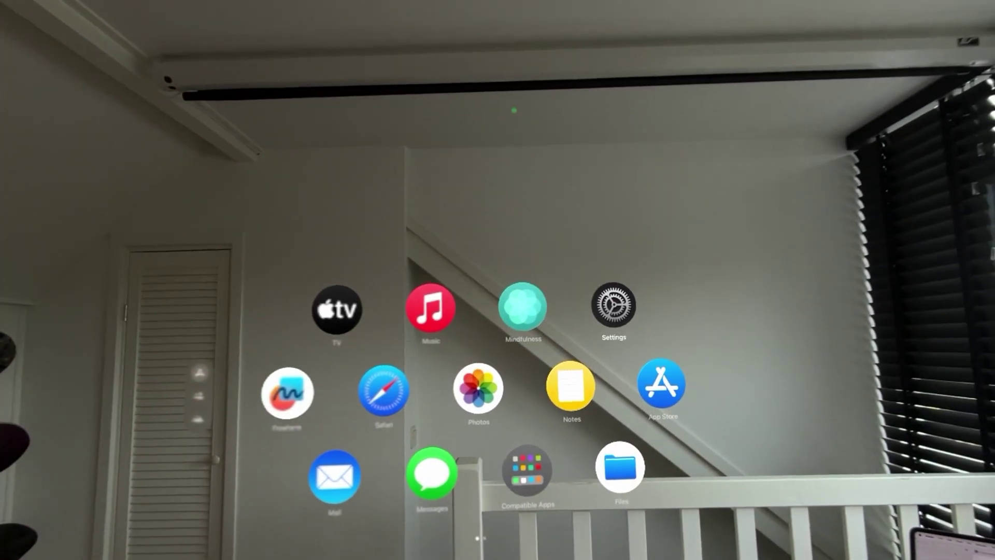
Step: Open Privacy & Security and then the Developer Mode setting on the Vision Pro
{"action": "scroll", "coordinate": [445, 300], "scroll_direction": "down", "scroll_amount": 5}
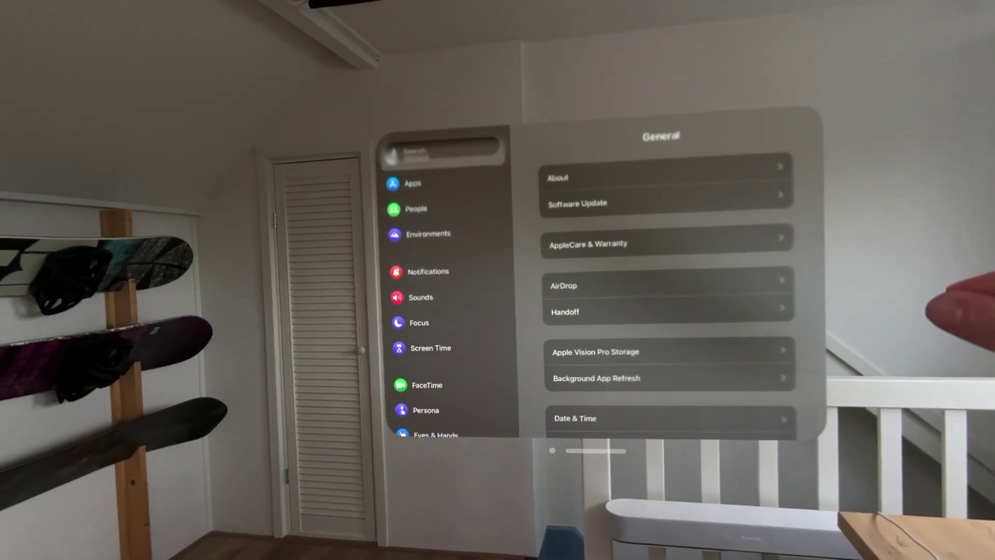
{"action": "scroll", "coordinate": [446, 311], "scroll_direction": "down", "scroll_amount": 2}
{"action": "left_click", "coordinate": [451, 365]}
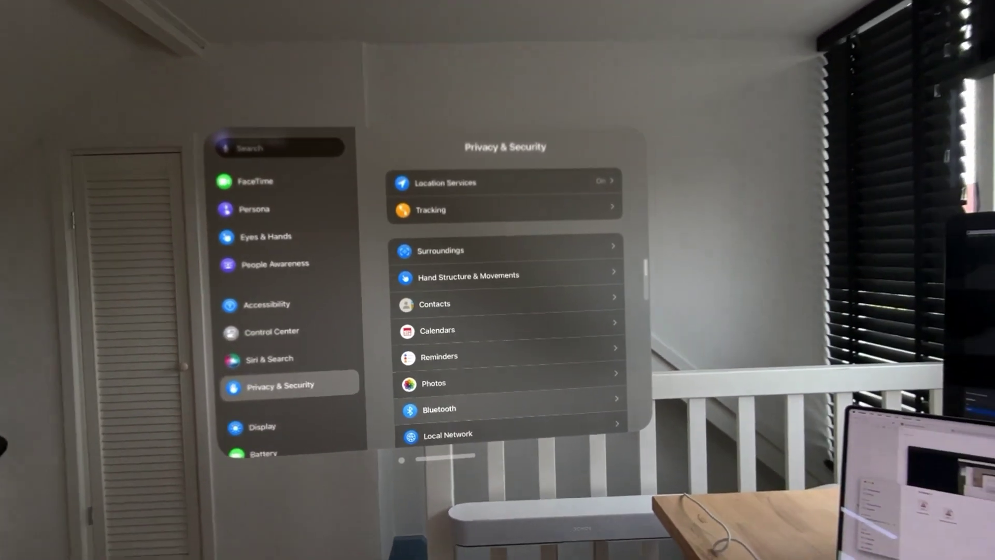
{"action": "scroll", "coordinate": [508, 311], "scroll_direction": "down", "scroll_amount": 3}
{"action": "scroll", "coordinate": [508, 311], "scroll_direction": "down", "scroll_amount": 5}
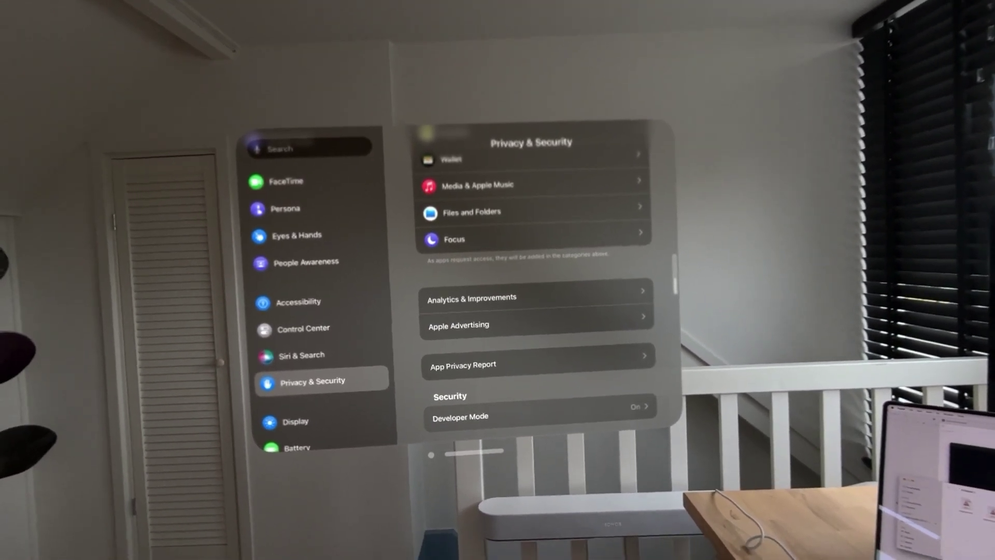
{"action": "left_click", "coordinate": [446, 430]}
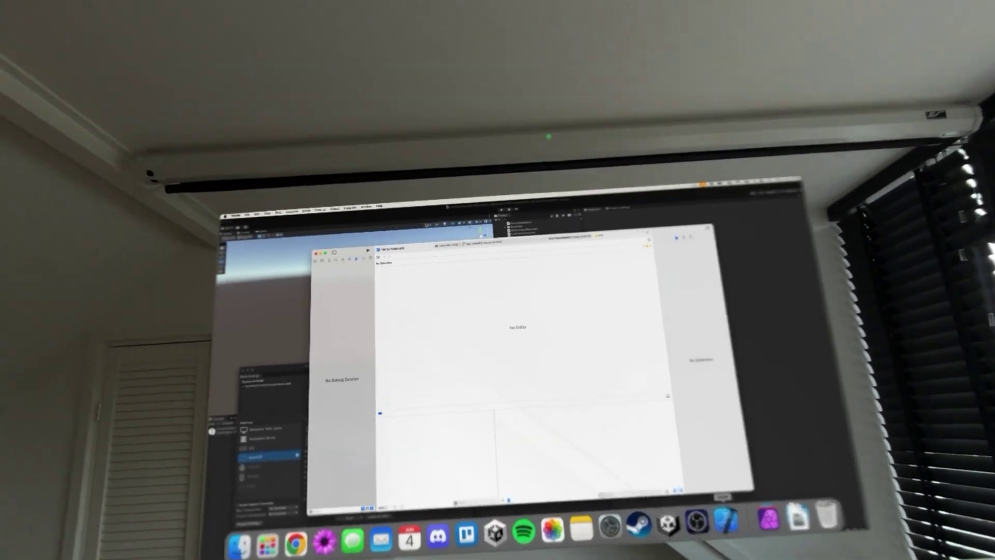
Step: Open Xcode's Devices and Simulators window to confirm Apple Vision Pro is listed
{"action": "left_click", "coordinate": [366, 207]}
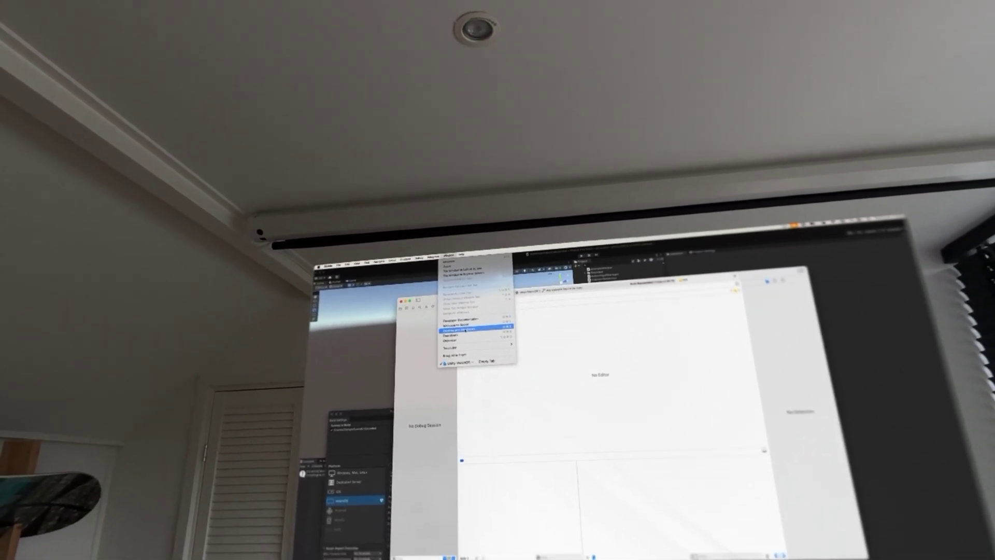
{"action": "left_click", "coordinate": [465, 329]}
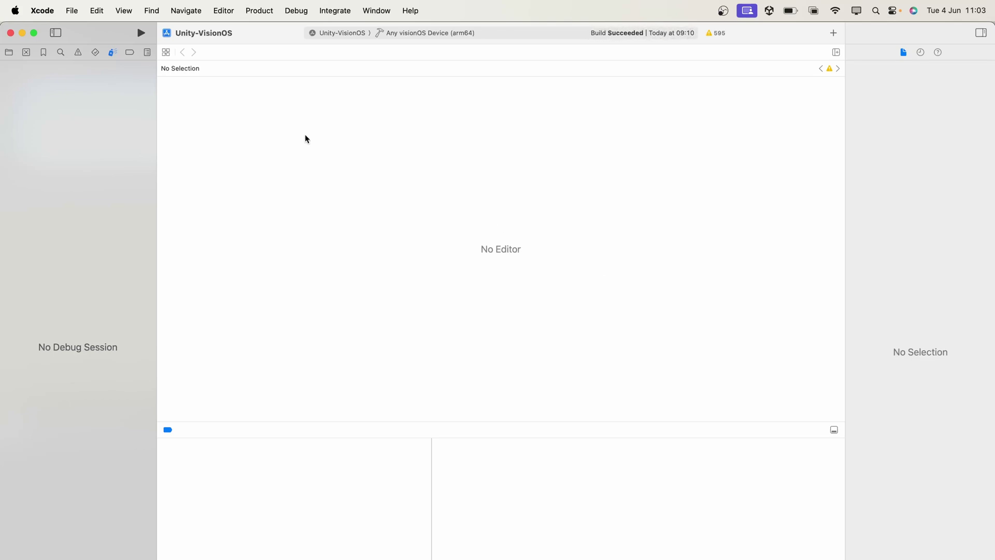
Step: Set the Xcode run destination to the Apple Vision Pro headset
{"action": "left_click", "coordinate": [408, 35]}
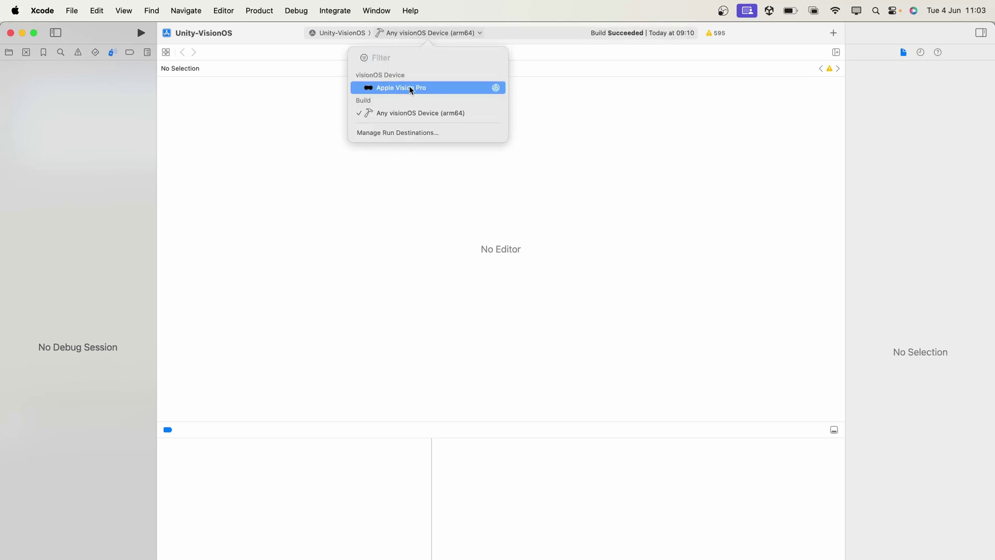
{"action": "left_click", "coordinate": [402, 89]}
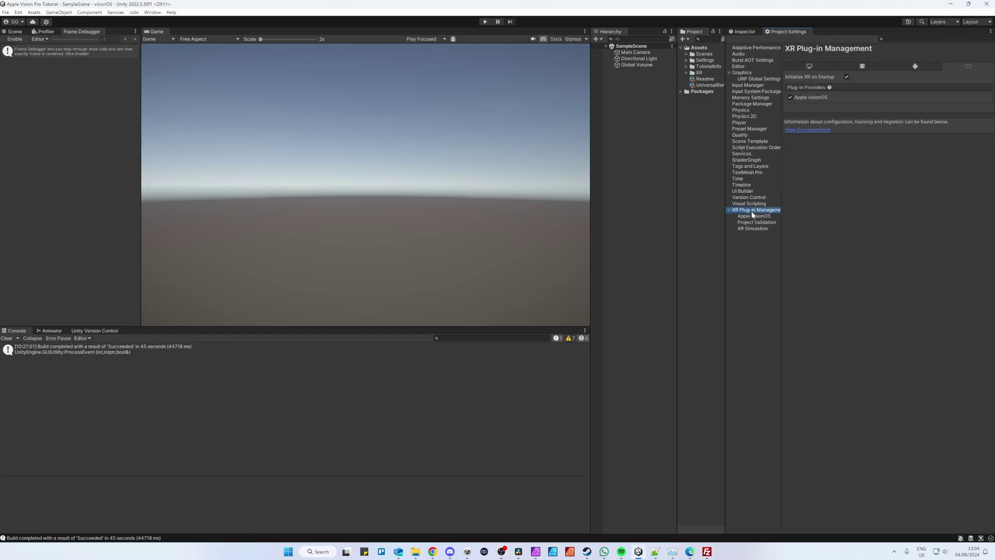
Step: Set the Apple visionOS App Mode to Mixed Reality and accept installing PolySpatial packages
{"action": "left_click", "coordinate": [753, 216]}
{"action": "left_click", "coordinate": [904, 58]}
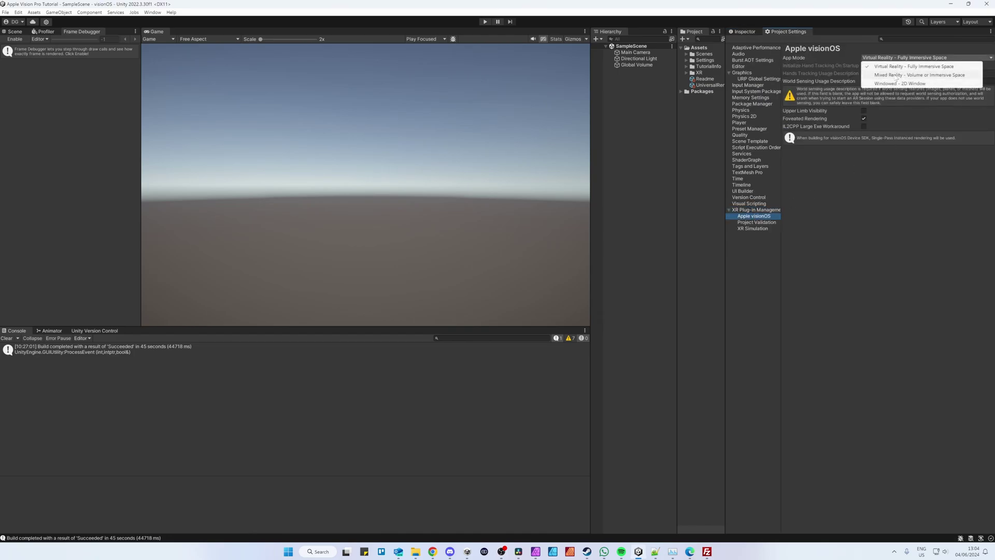
{"action": "left_click", "coordinate": [897, 75]}
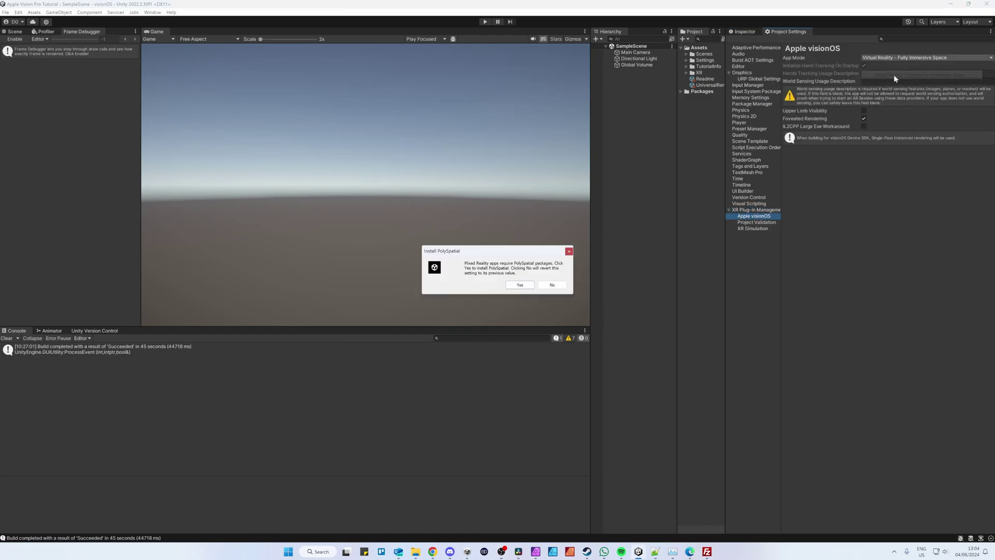
{"action": "left_click", "coordinate": [520, 285]}
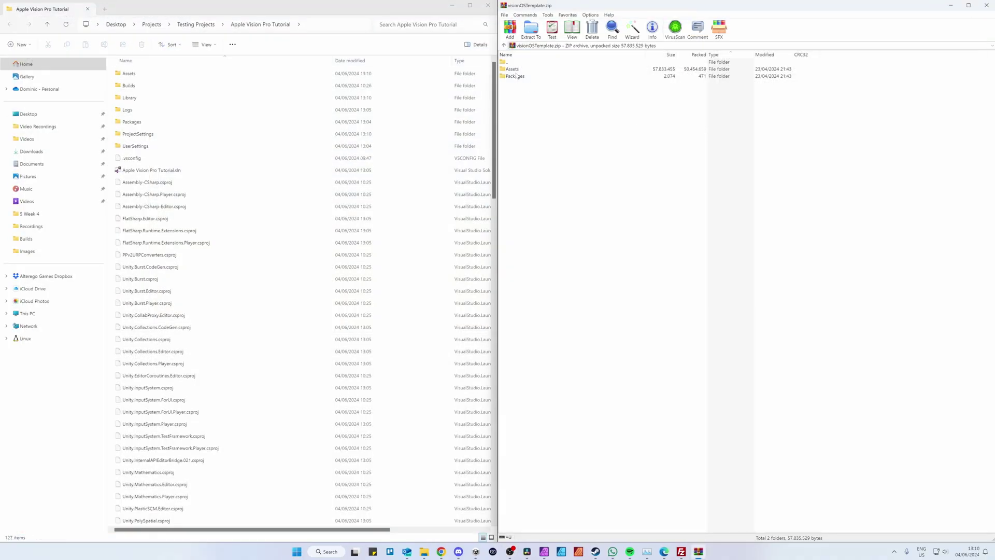
Step: Copy all template zip Assets into the project's Assets folder, replacing existing files
{"action": "double_click", "coordinate": [513, 69]}
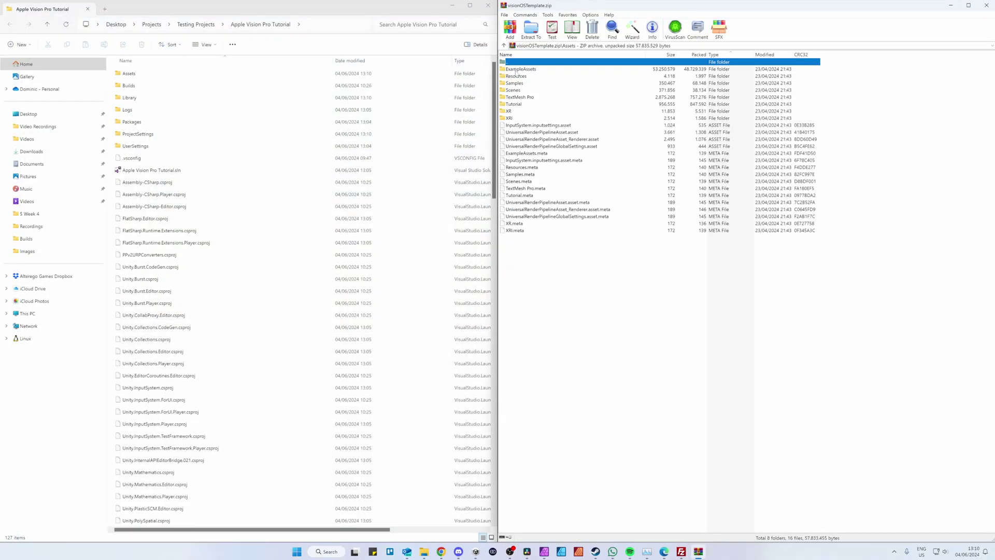
{"action": "double_click", "coordinate": [128, 73]}
{"action": "key", "text": "ctrl+a"}
{"action": "left_click_drag", "start_coordinate": [517, 76], "coordinate": [221, 298]}
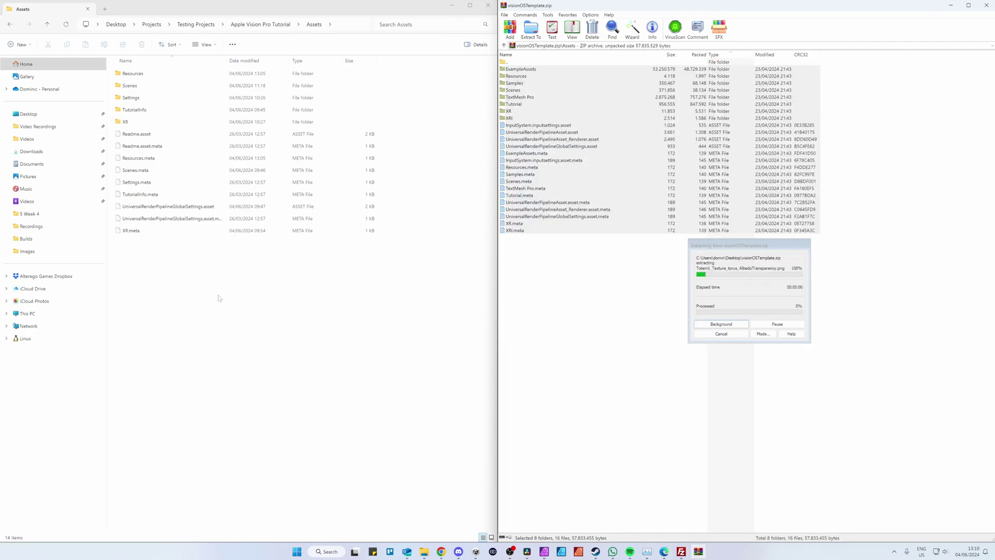
{"action": "left_click", "coordinate": [522, 269]}
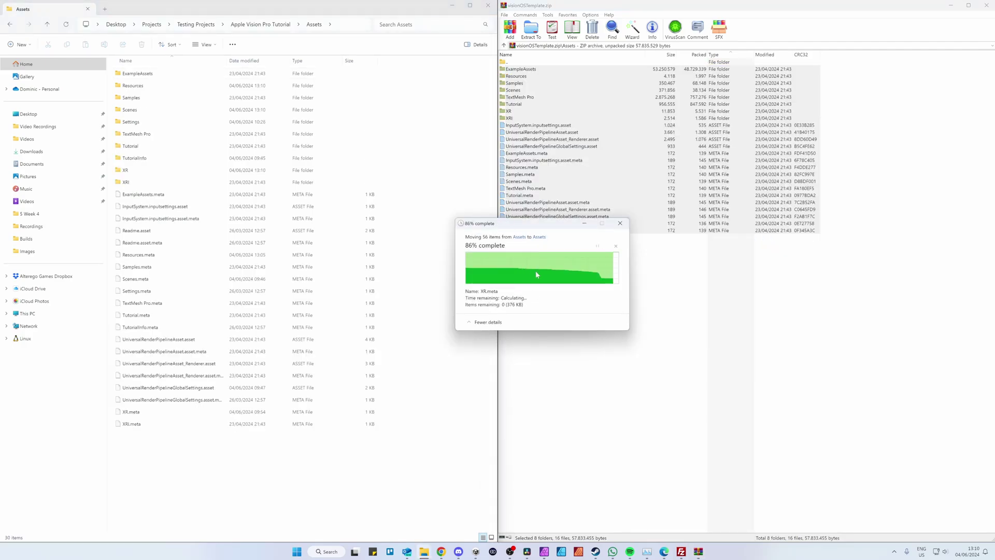
Step: Replace the project's Packages/manifest.json with the template's manifest.json
{"action": "double_click", "coordinate": [534, 103]}
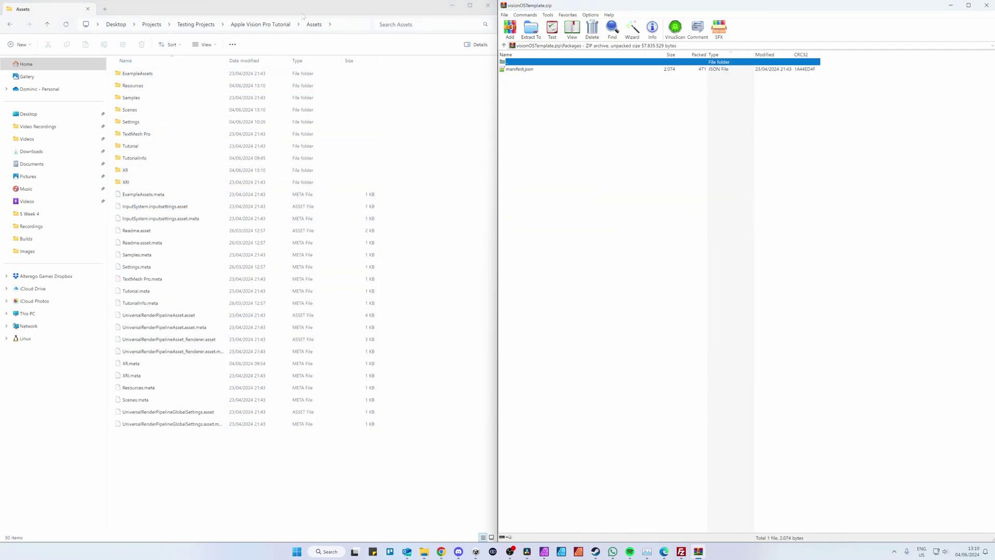
{"action": "left_click", "coordinate": [260, 24]}
{"action": "left_click", "coordinate": [130, 123]}
{"action": "double_click", "coordinate": [129, 123]}
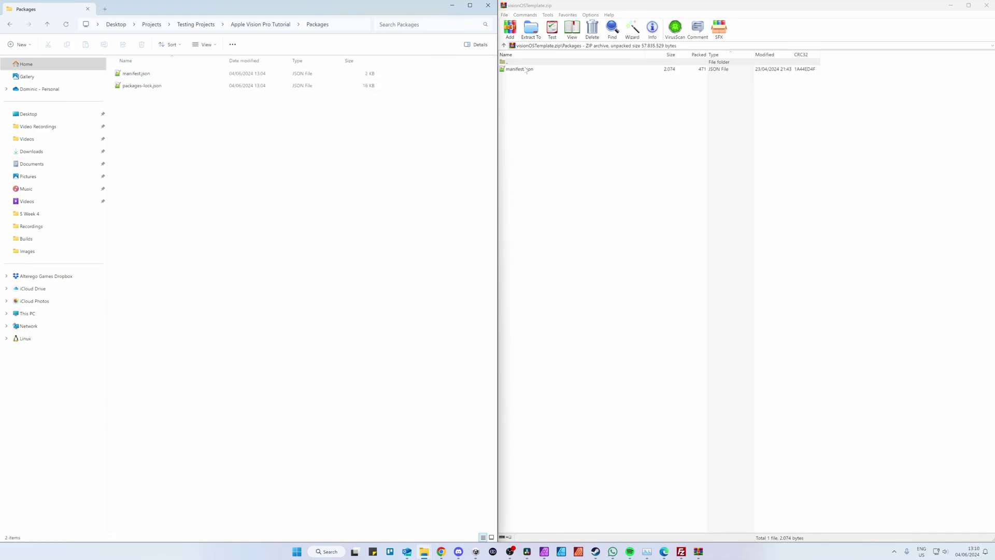
{"action": "left_click_drag", "start_coordinate": [520, 69], "coordinate": [249, 156]}
{"action": "left_click", "coordinate": [467, 275]}
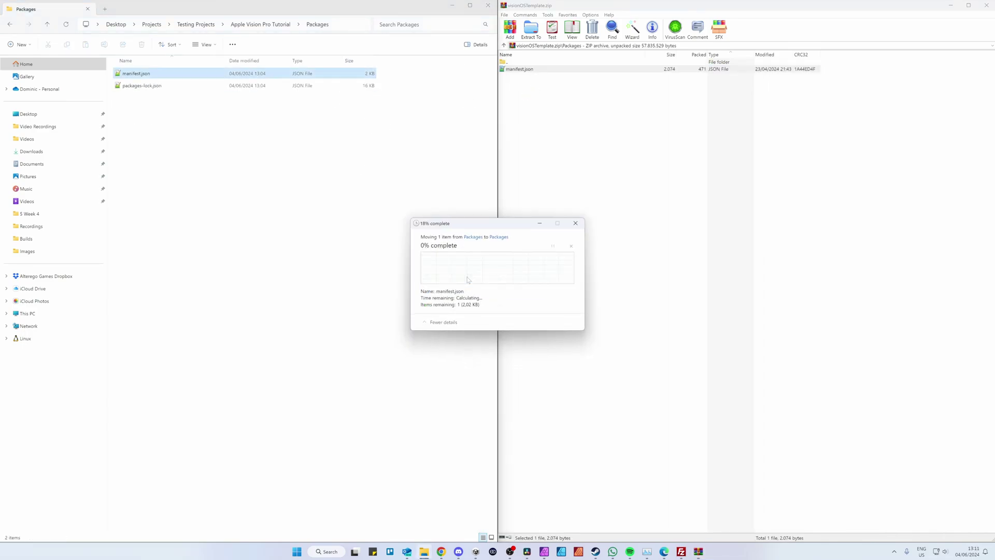
Step: Reopen the Apple Vision Pro Tutorial project from Unity Hub
{"action": "left_click", "coordinate": [476, 551]}
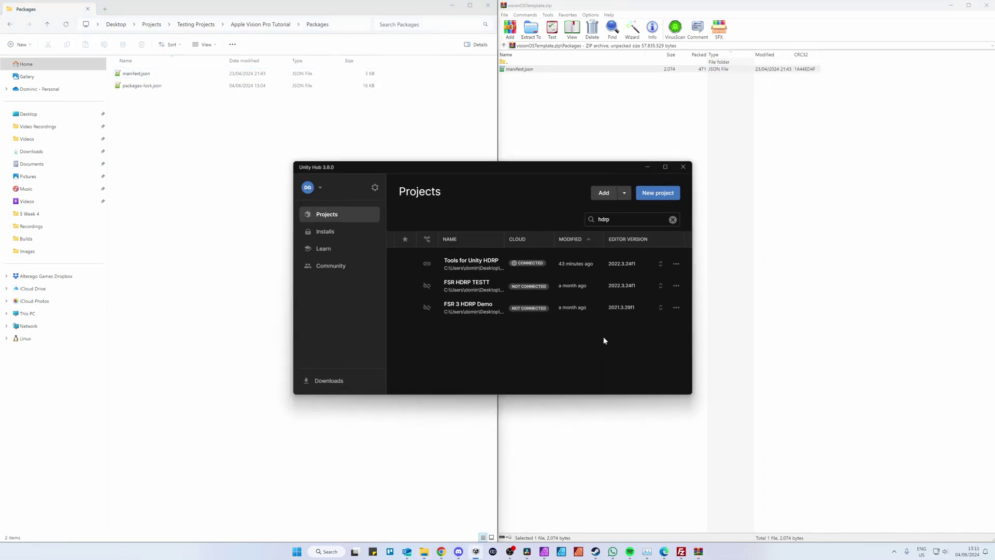
{"action": "left_click", "coordinate": [673, 220]}
{"action": "left_click", "coordinate": [551, 285]}
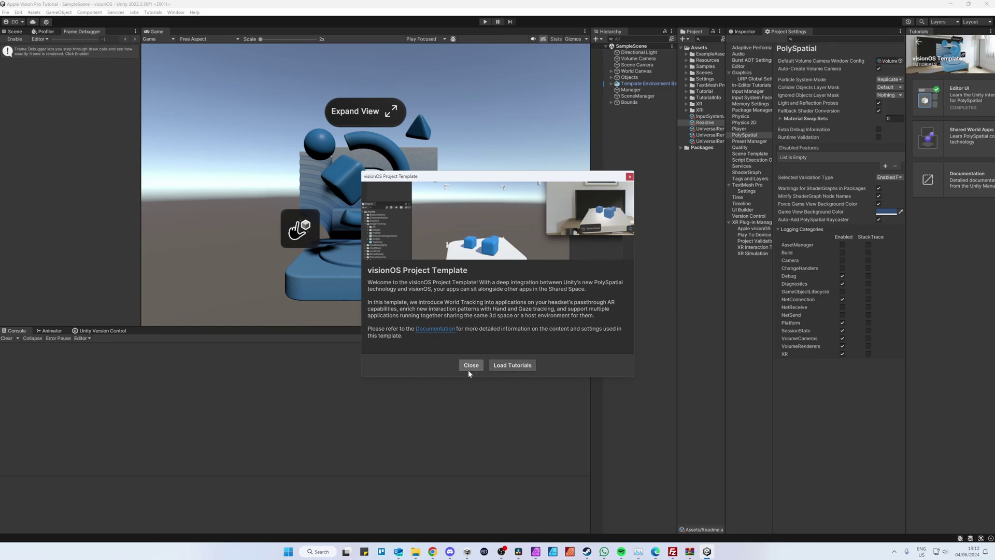
Step: Close the visionOS Project Template welcome window and open Build Settings
{"action": "left_click", "coordinate": [469, 366]}
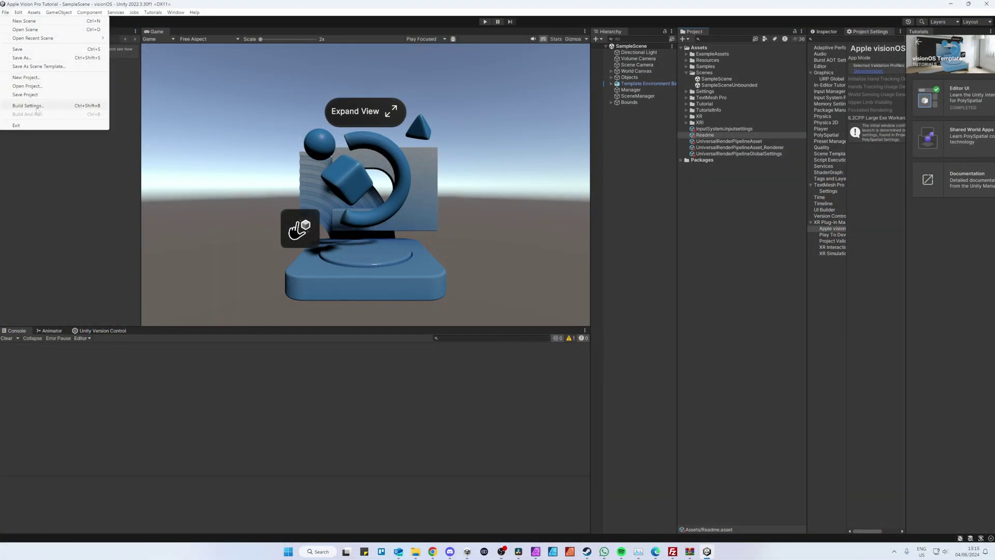
{"action": "left_click", "coordinate": [47, 107]}
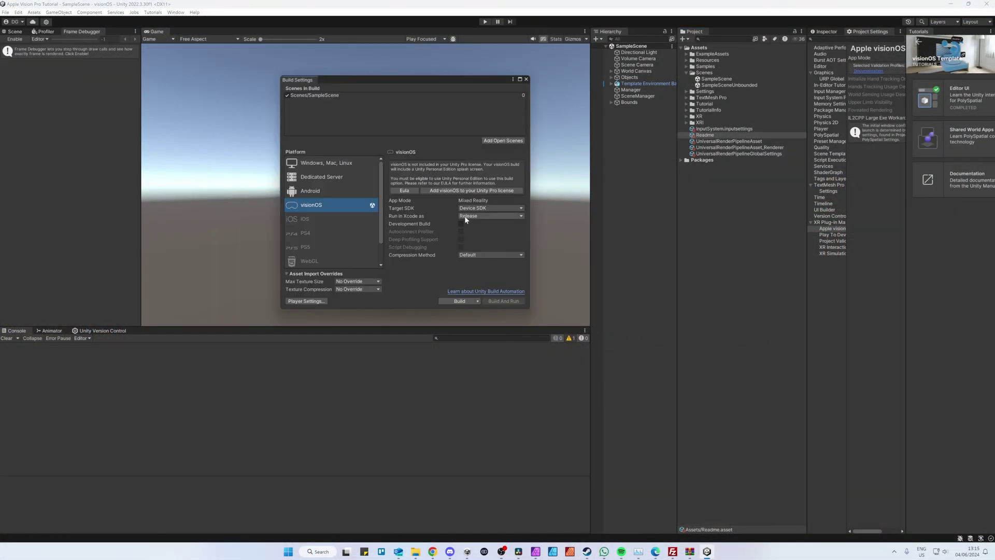
Step: Add SampleSceneUnbounded to Scenes In Build and build into the Builds folder
{"action": "left_click_drag", "start_coordinate": [730, 85], "coordinate": [319, 110]}
{"action": "left_click", "coordinate": [466, 302]}
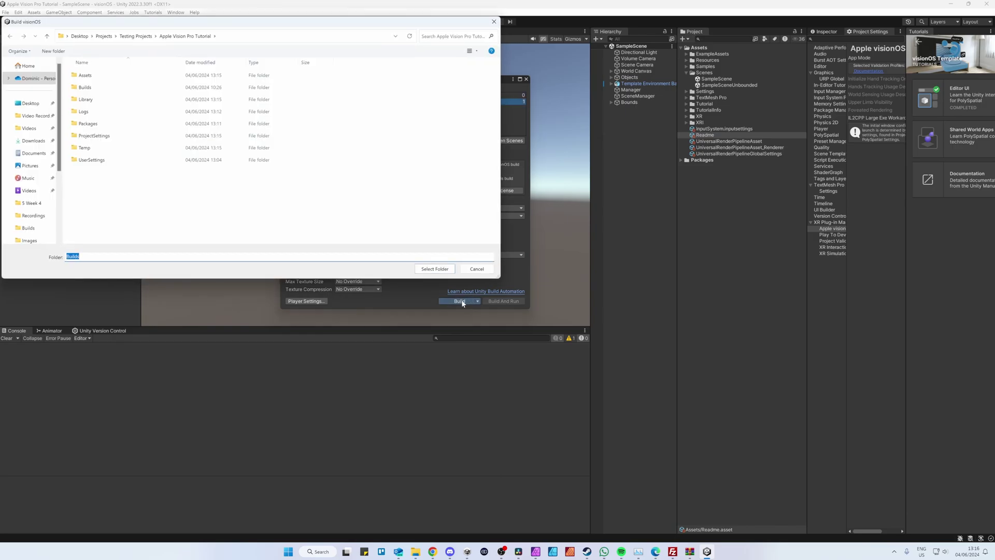
{"action": "left_click", "coordinate": [427, 269]}
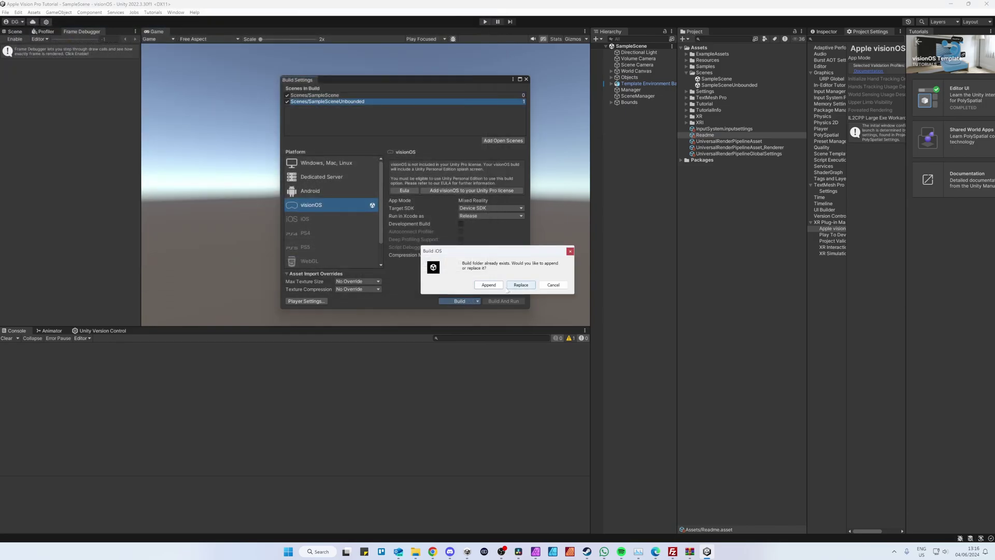